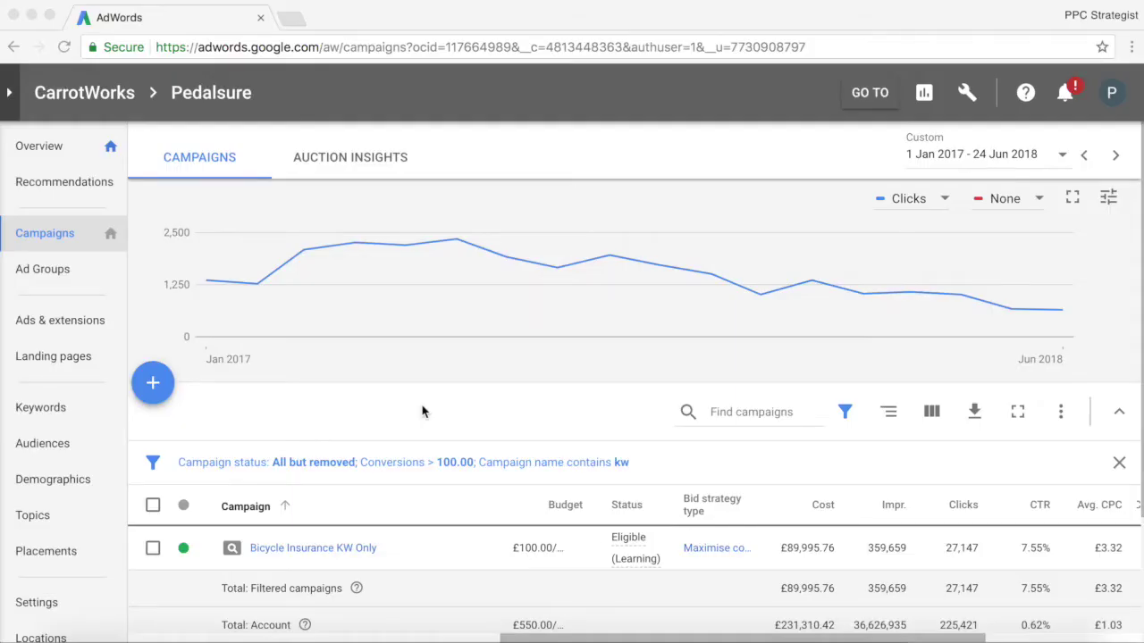
# Open the segment options for the filtered Bicycle Insurance KW Only campaign
pyautogui.click(888, 412)
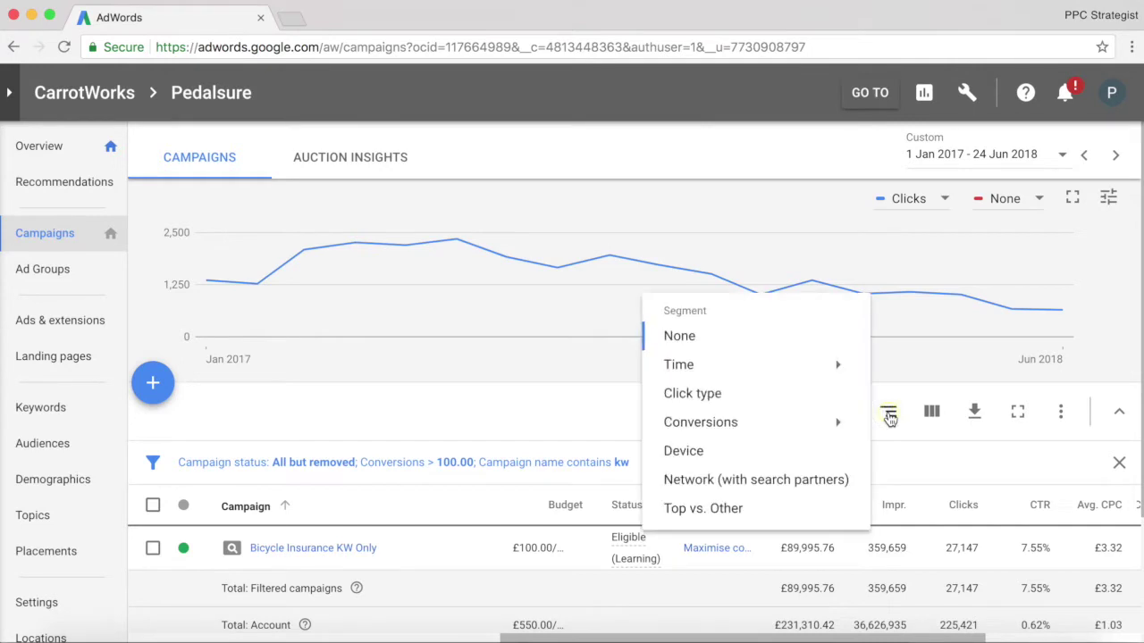
# Segment Bicycle Insurance KW Only by Network (with search partners) and view Conversions and Cost/conv
pyautogui.click(708, 484)
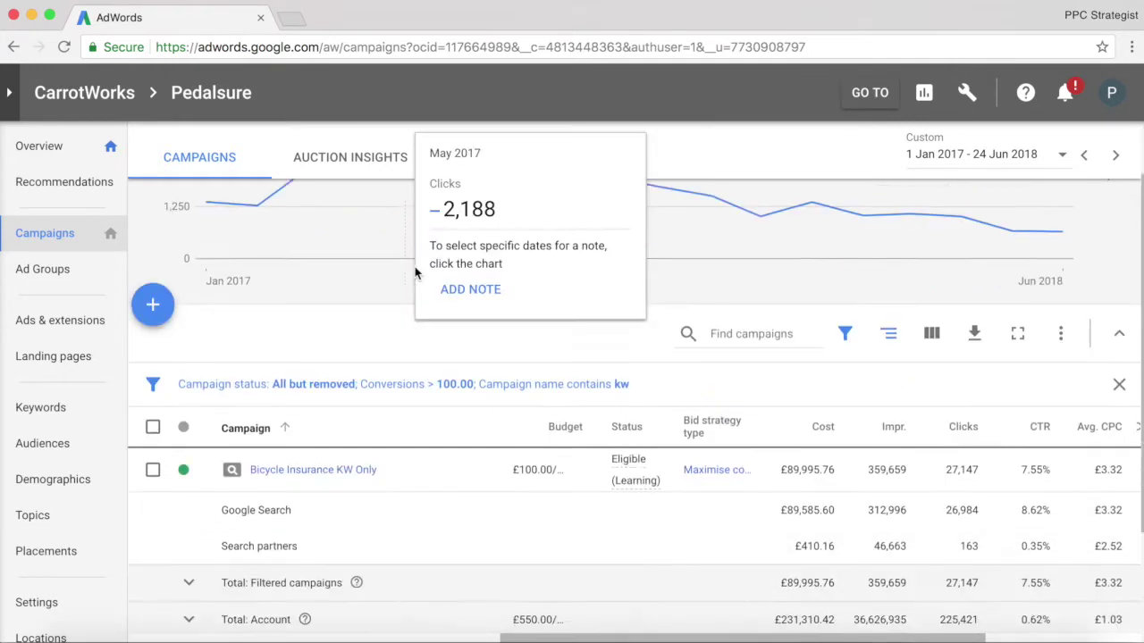
pyautogui.scroll(-3, 351, 299)
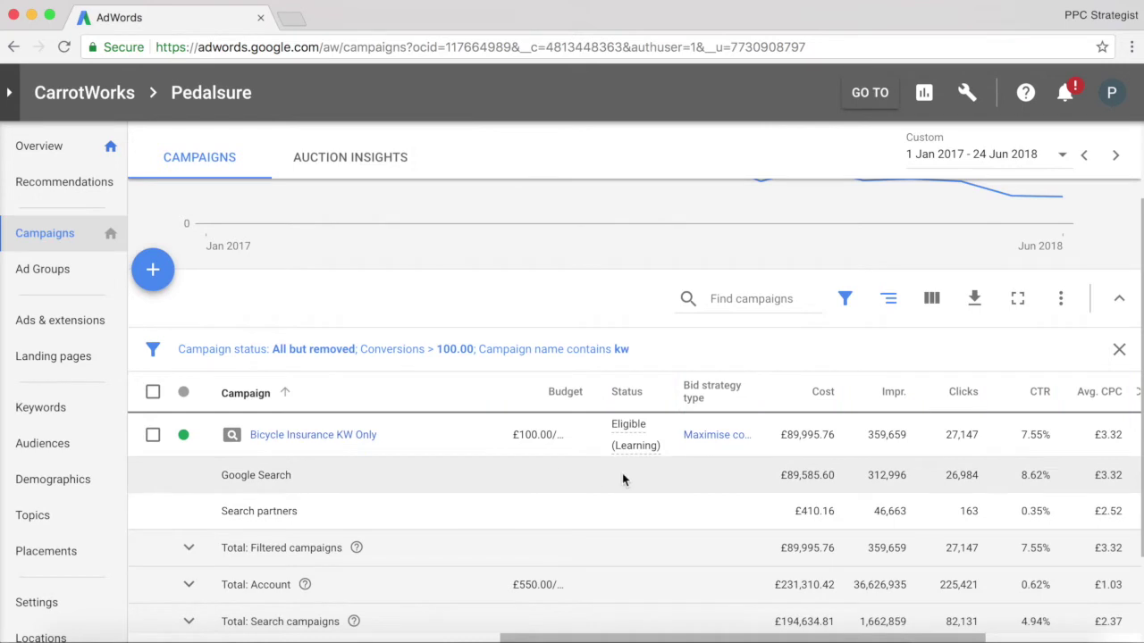
pyautogui.hscroll(2, 622, 480)
pyautogui.hscroll(2, 572, 477)
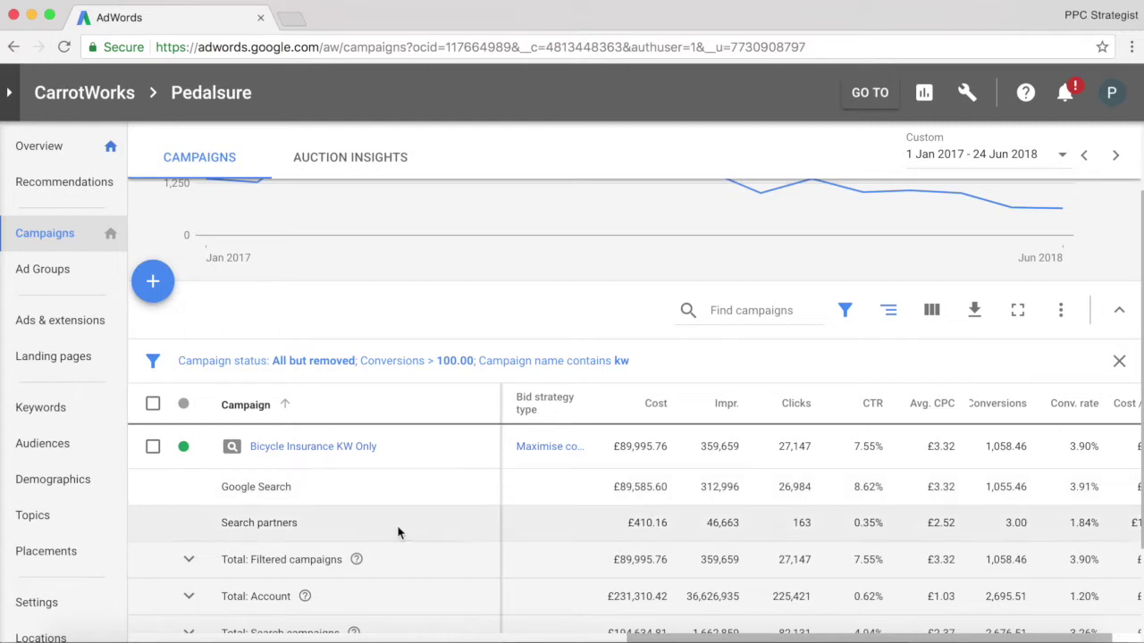
pyautogui.scroll(-1, 706, 516)
pyautogui.hscroll(2, 715, 509)
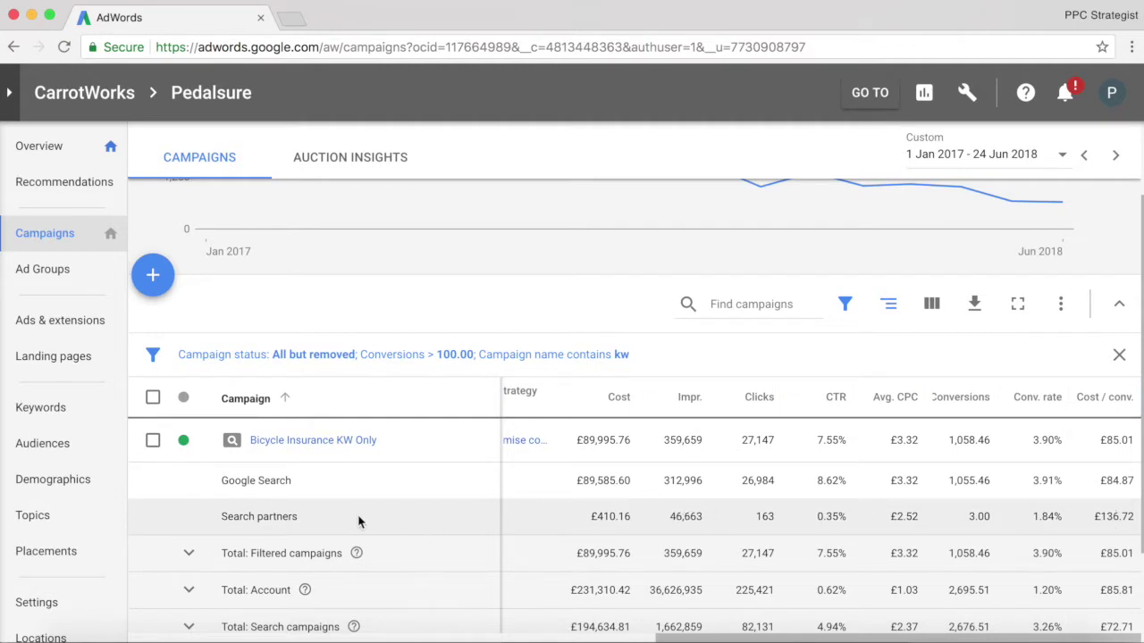
# Untick Include Google search partners in Bicycle Insurance KW Only's network settings
pyautogui.click(300, 443)
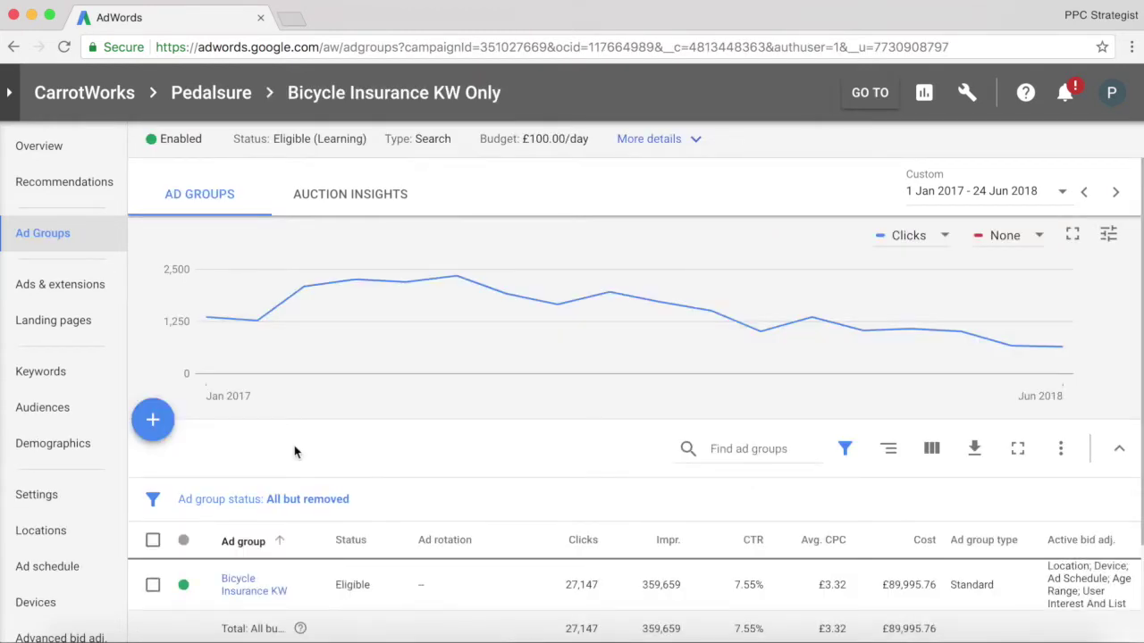
pyautogui.click(42, 497)
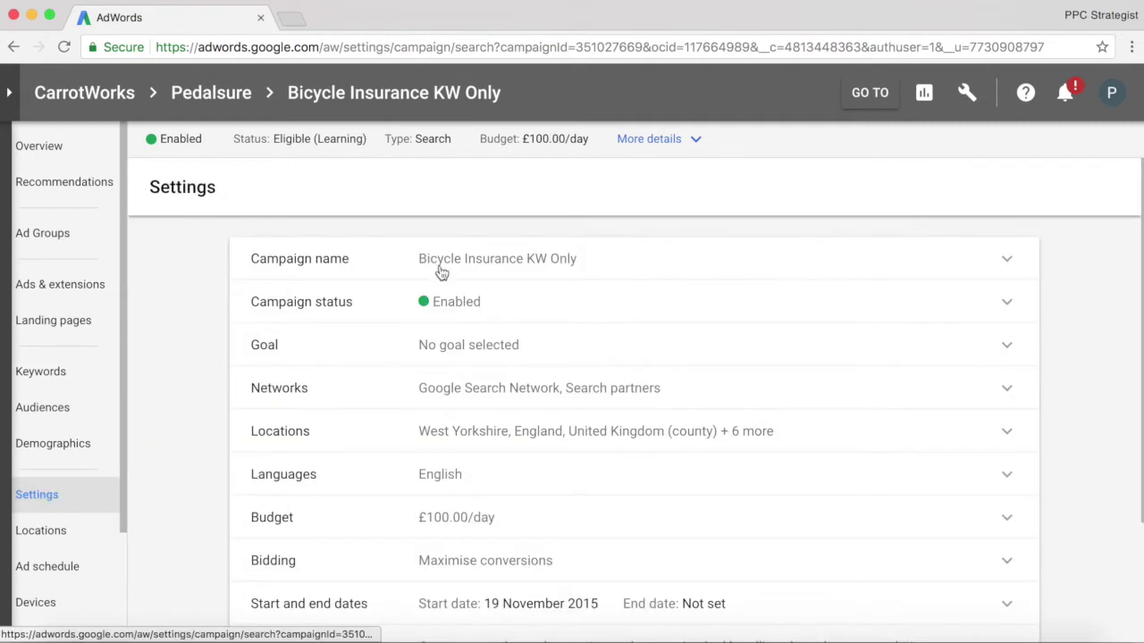
pyautogui.click(845, 397)
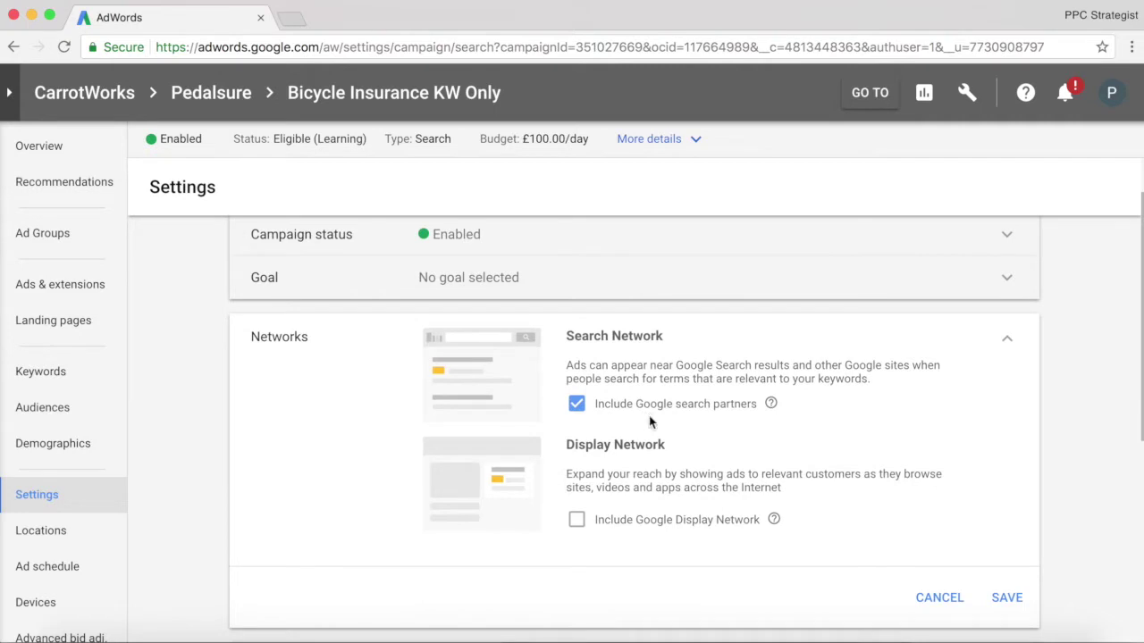
pyautogui.click(577, 405)
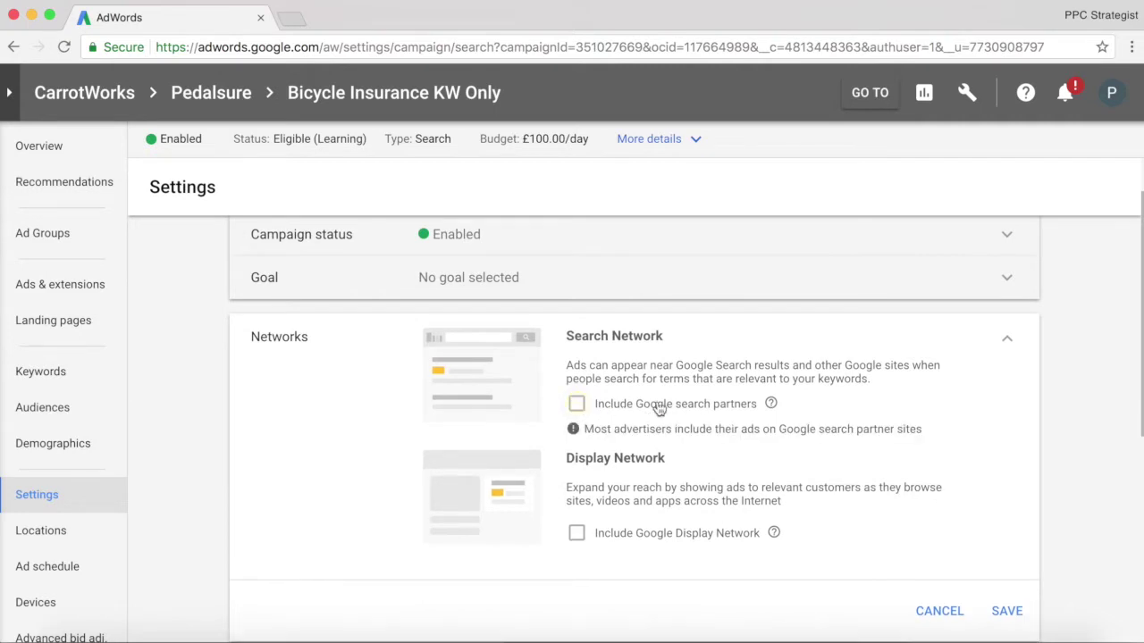
pyautogui.scroll(-1, 910, 380)
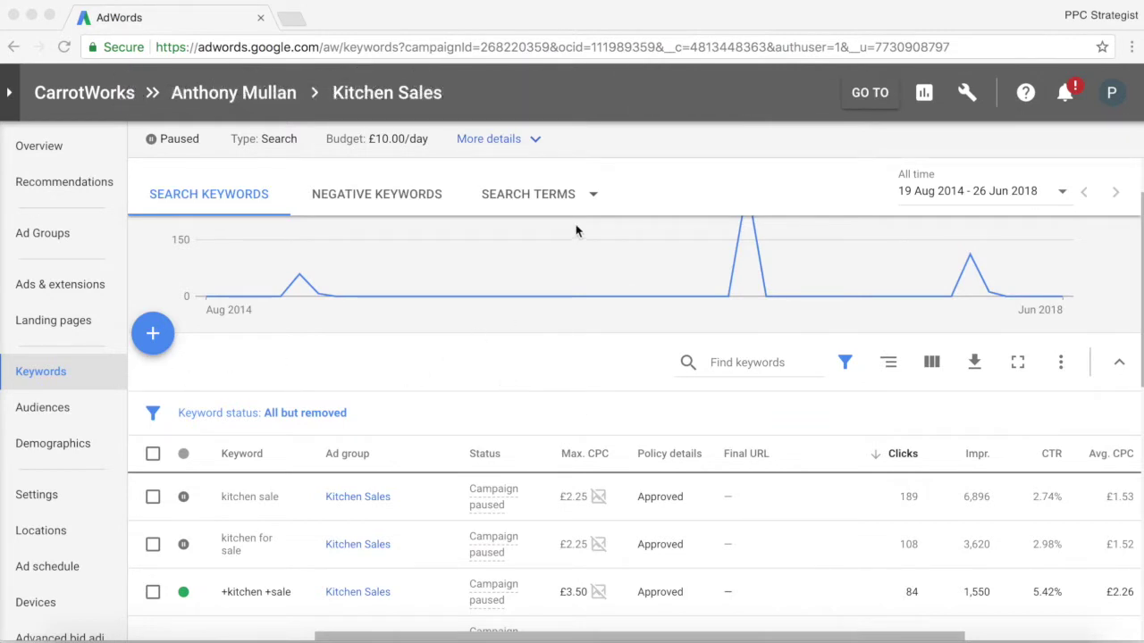
# Open the Kitchen Sales Search Terms report from its Keywords page
pyautogui.click(573, 200)
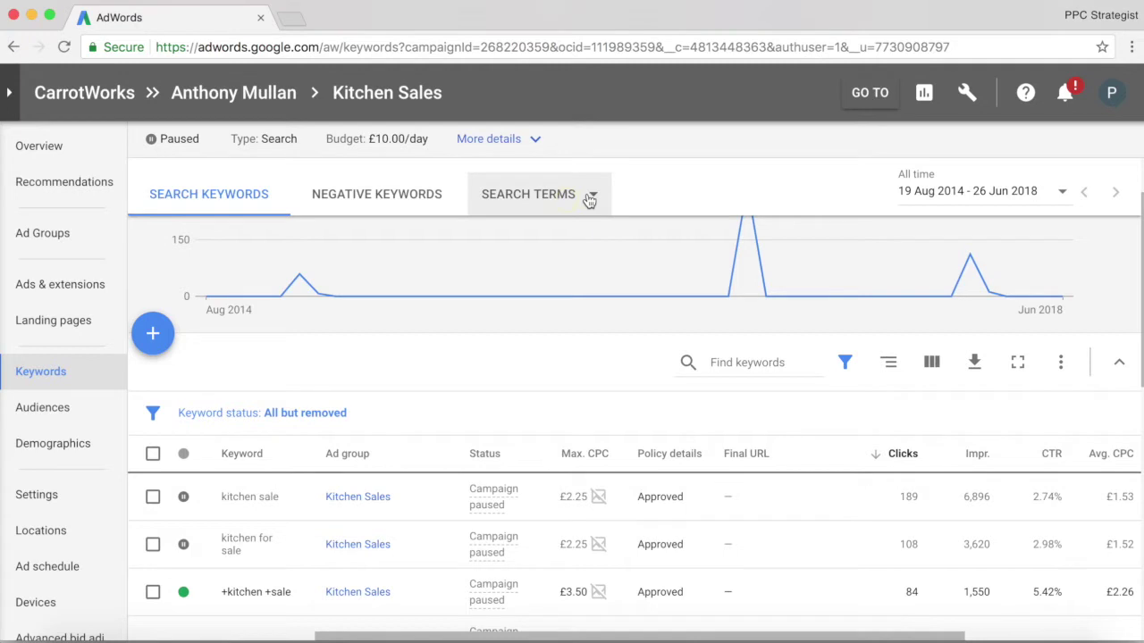
pyautogui.click(589, 200)
pyautogui.click(546, 200)
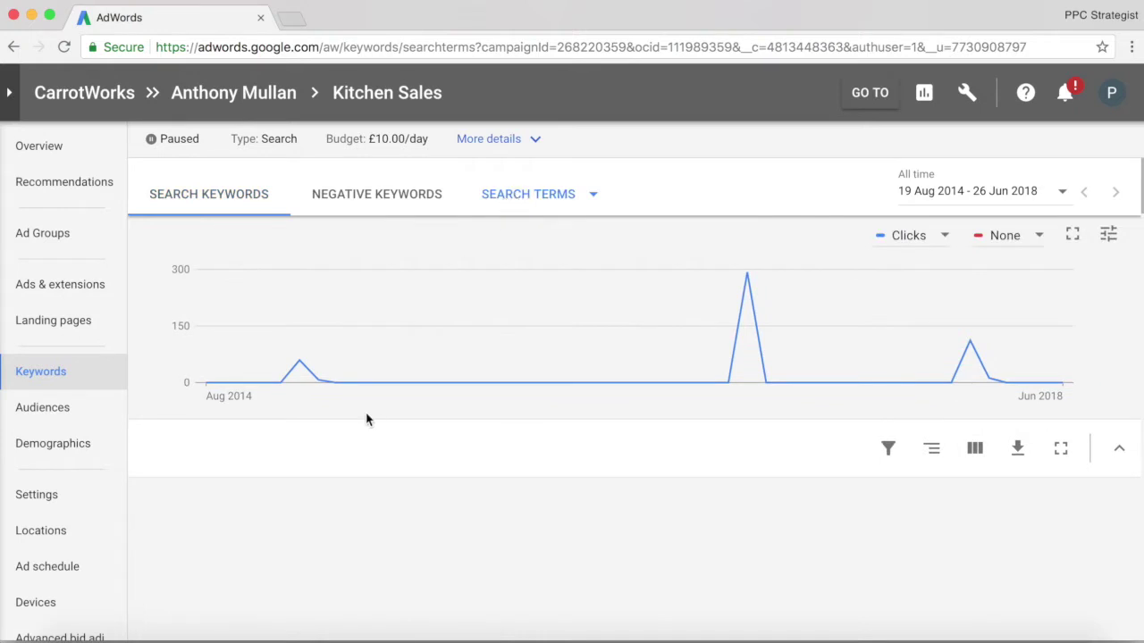
pyautogui.scroll(-2, 366, 420)
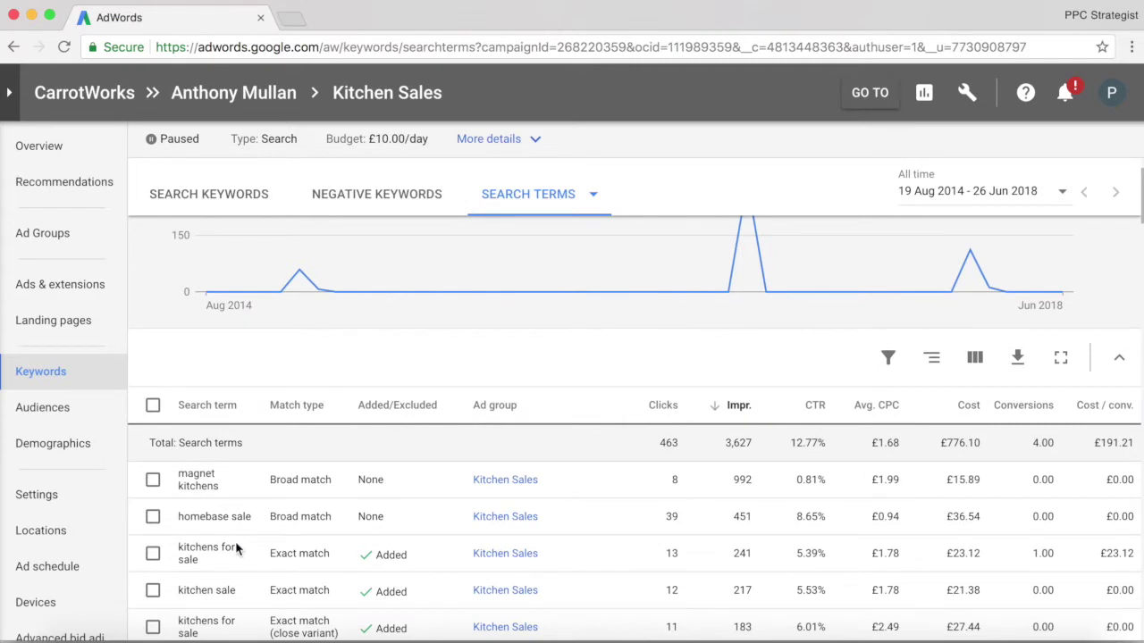
pyautogui.scroll(-2, 250, 501)
pyautogui.scroll(-1, 264, 457)
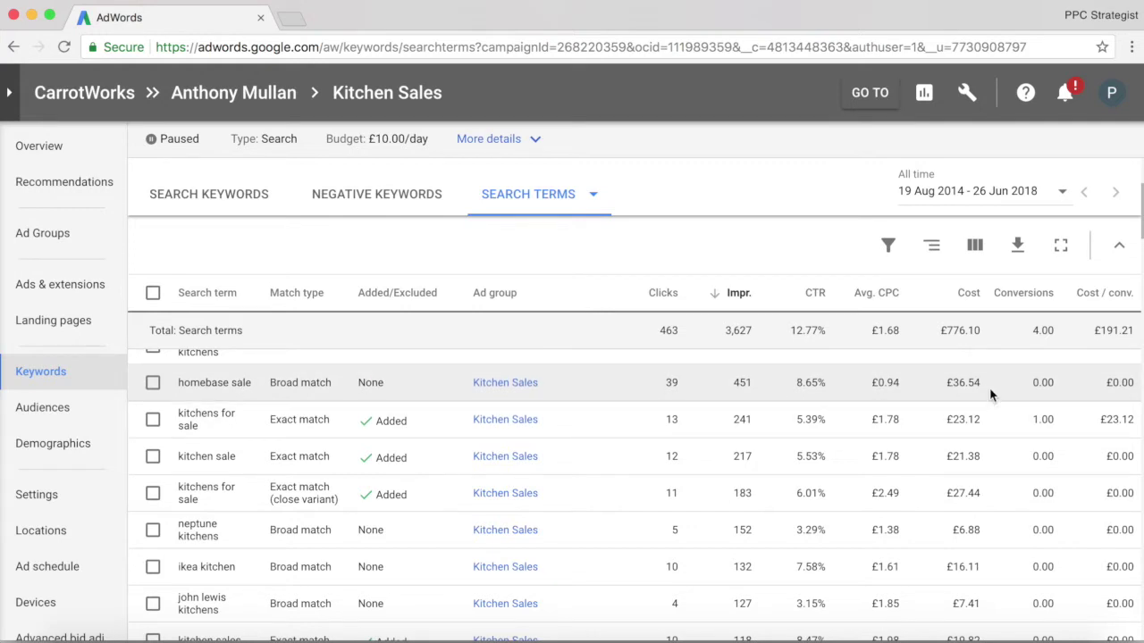
# Review the broad-match queries, highlighting homebase sale's £36.54 cost with zero conversions
pyautogui.moveTo(983, 389); pyautogui.dragTo(944, 380)
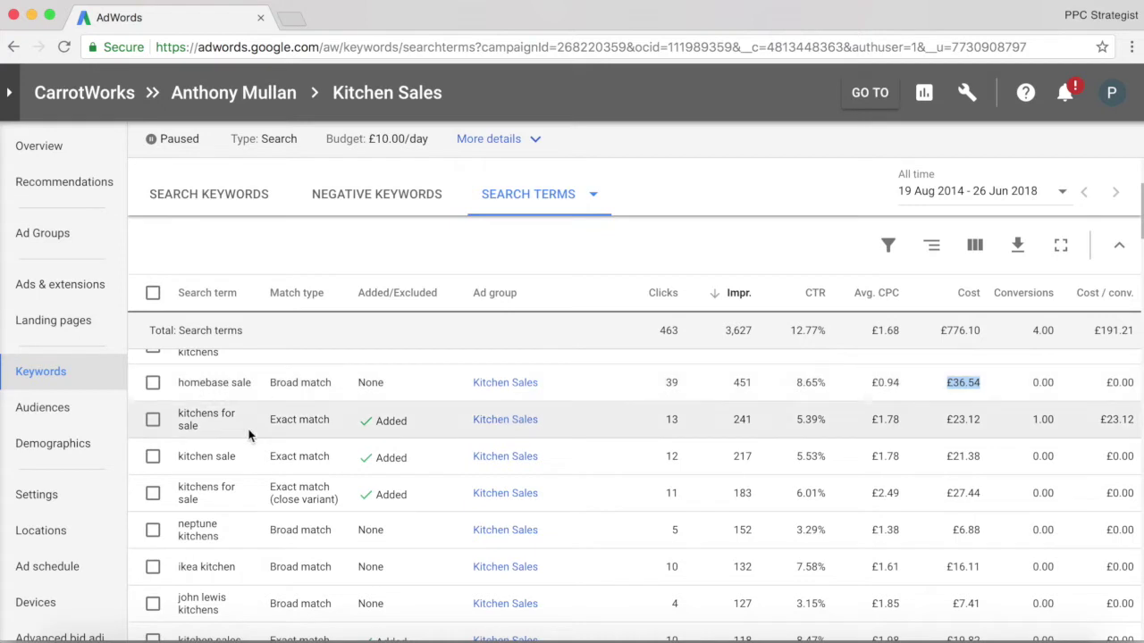
pyautogui.scroll(-1, 249, 435)
pyautogui.scroll(-1, 249, 435)
pyautogui.scroll(-2, 249, 435)
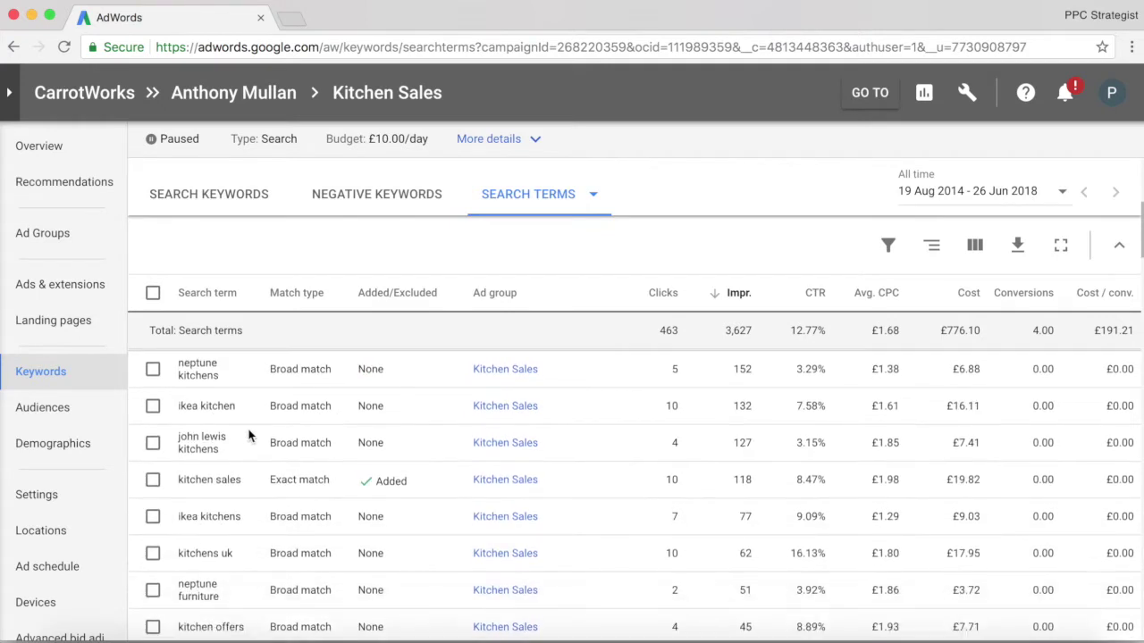
pyautogui.scroll(-1, 249, 436)
pyautogui.scroll(-2, 249, 435)
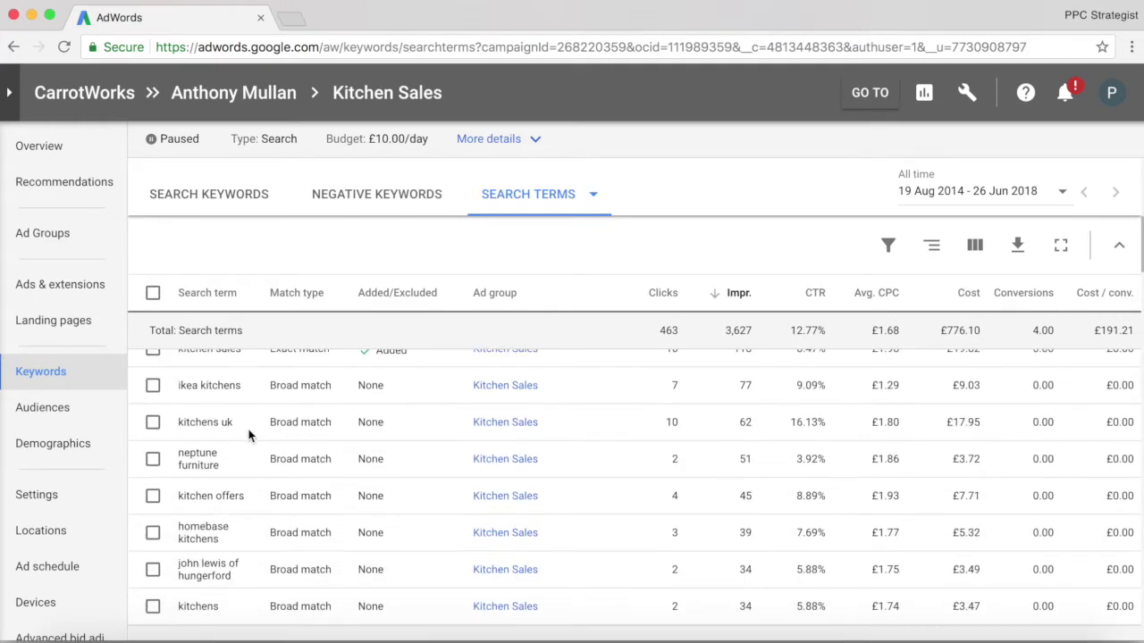
pyautogui.scroll(-2, 249, 435)
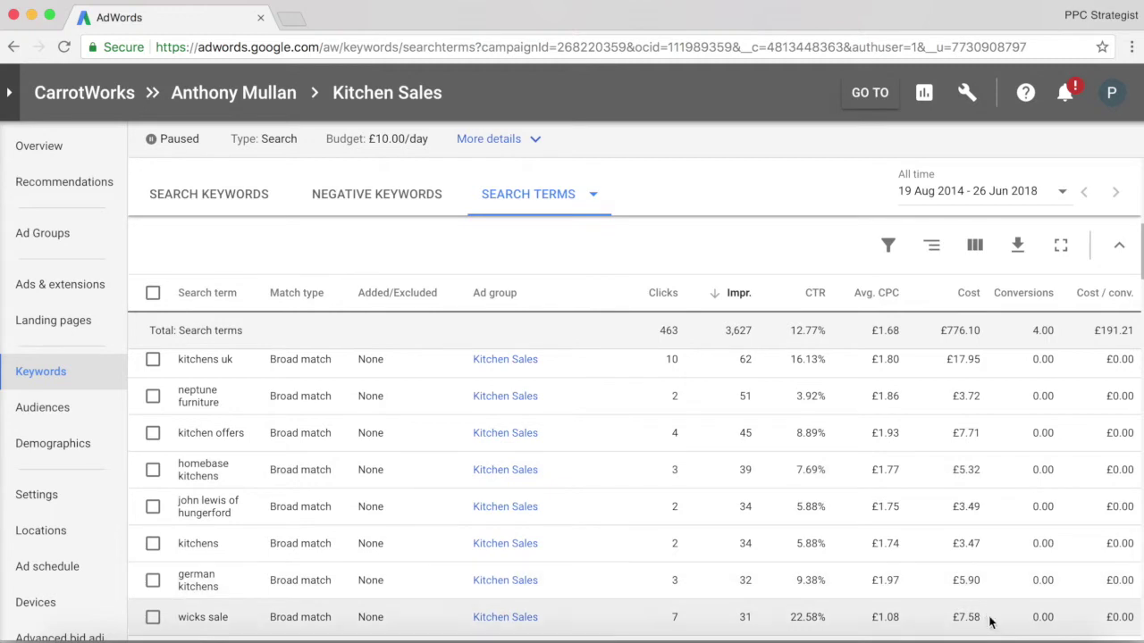
# Highlight the £7.58 cost of the wicks sale search term
pyautogui.moveTo(961, 612); pyautogui.dragTo(950, 613)
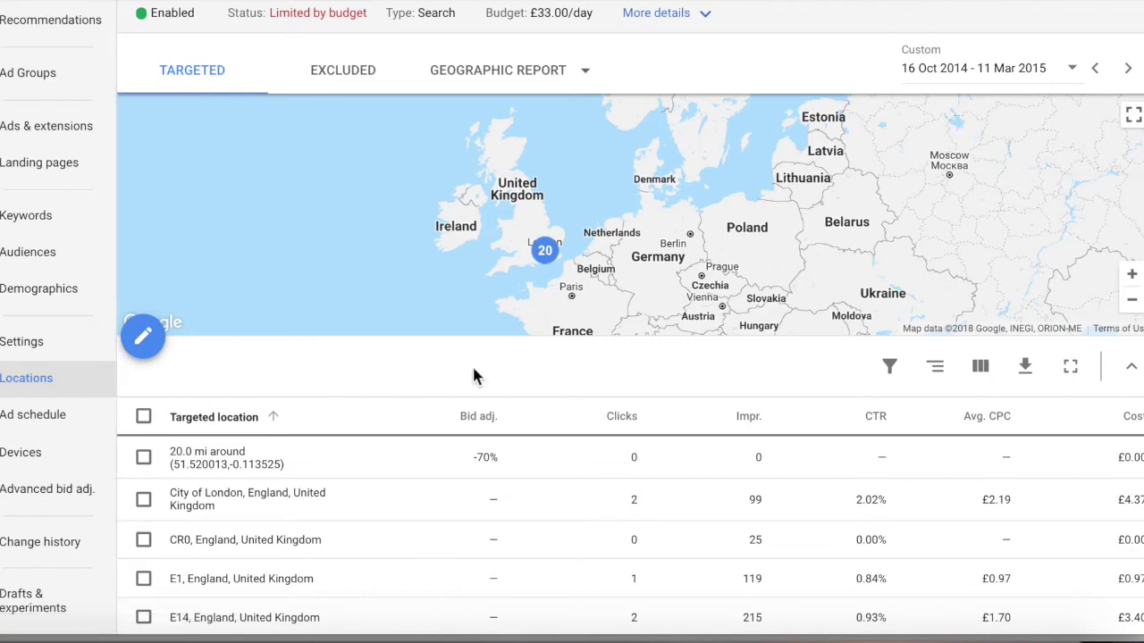
# Switch to the User location report and review clicks and costs by country
pyautogui.scroll(-1, 474, 376)
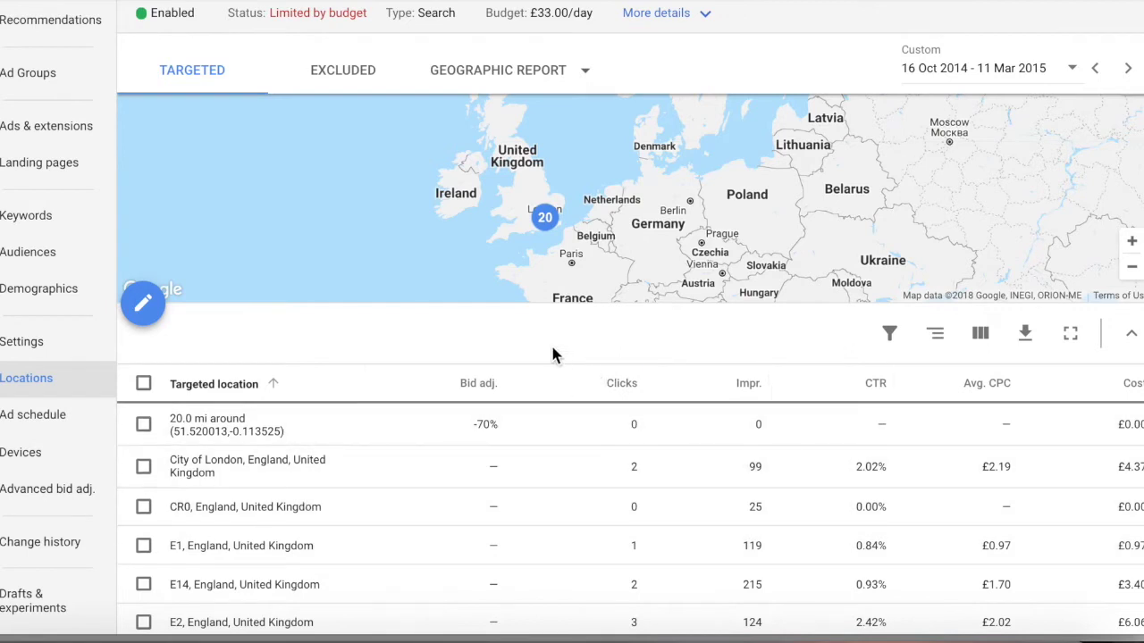
pyautogui.click(585, 73)
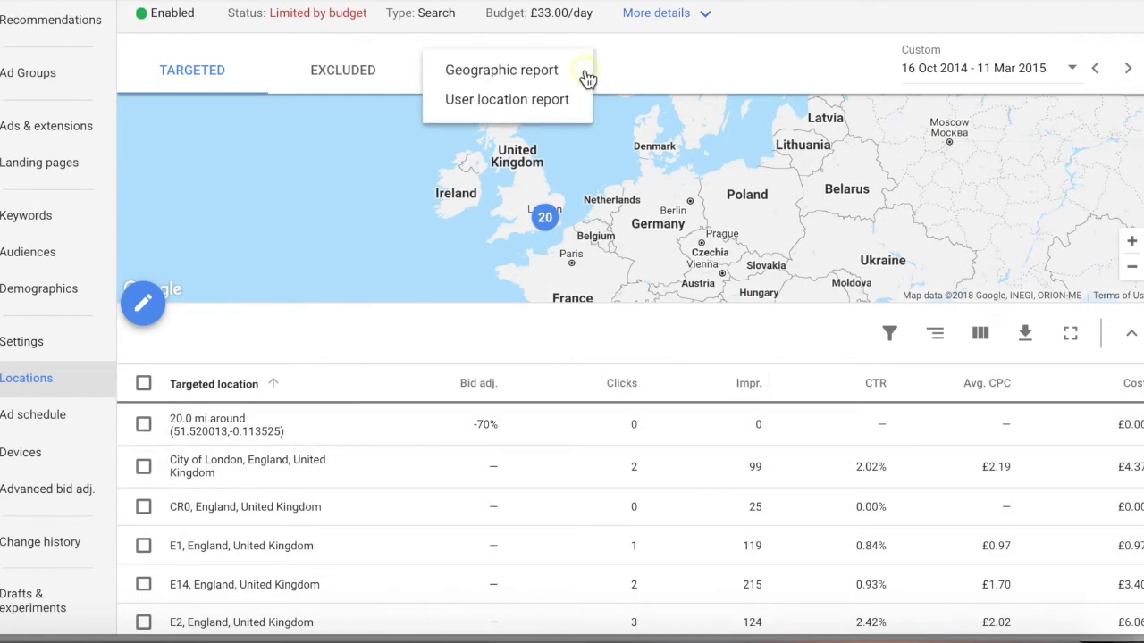
pyautogui.click(535, 104)
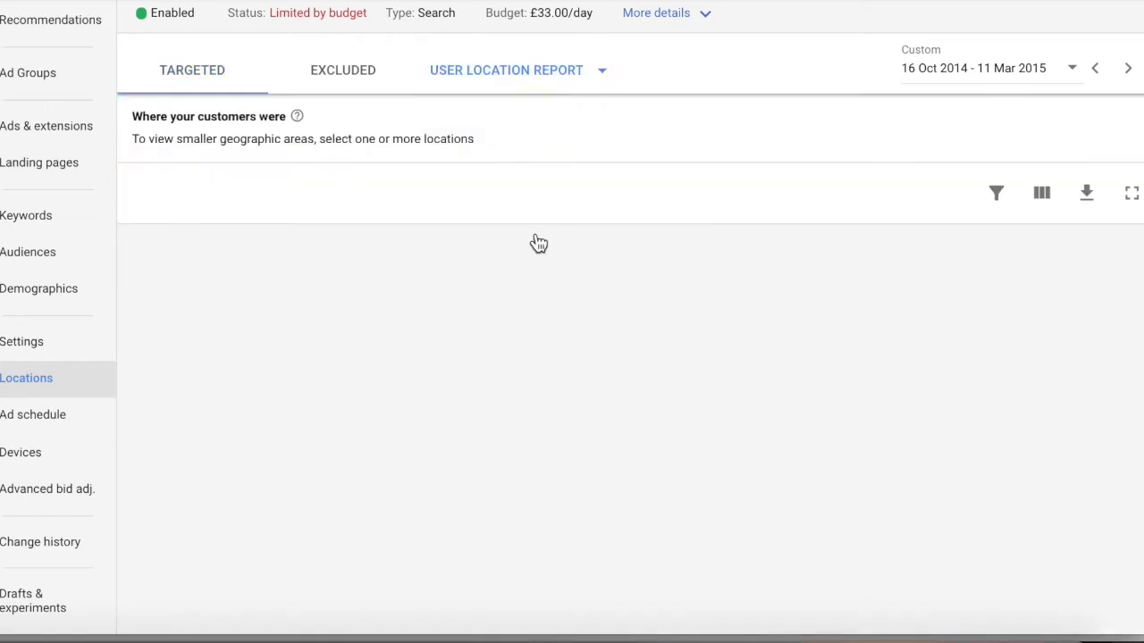
pyautogui.scroll(-1, 477, 375)
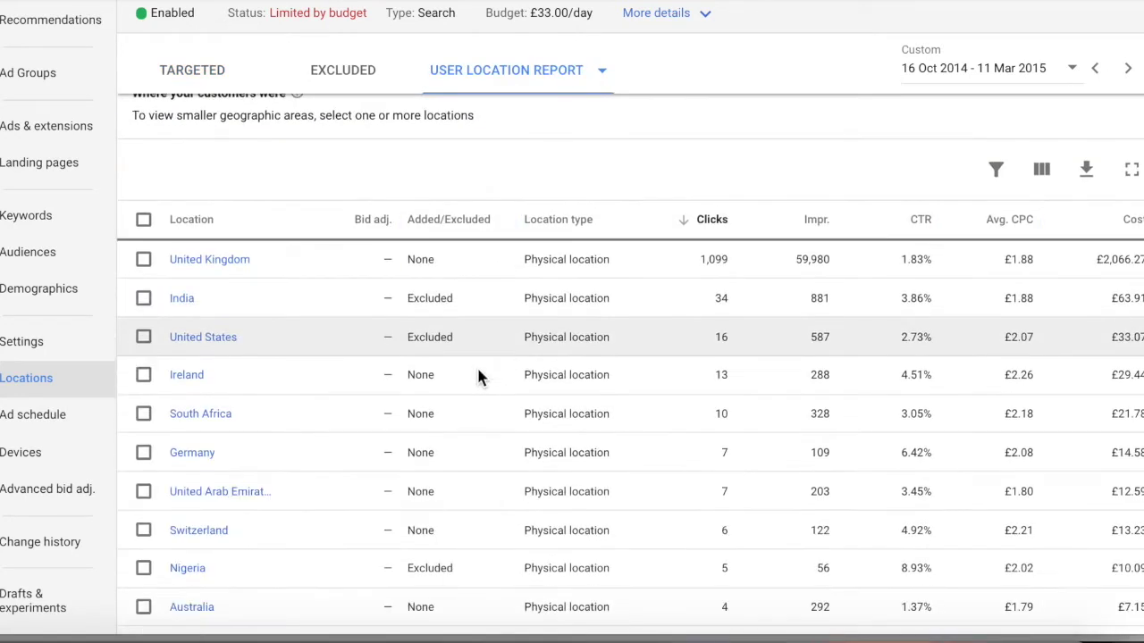
pyautogui.scroll(-1, 656, 355)
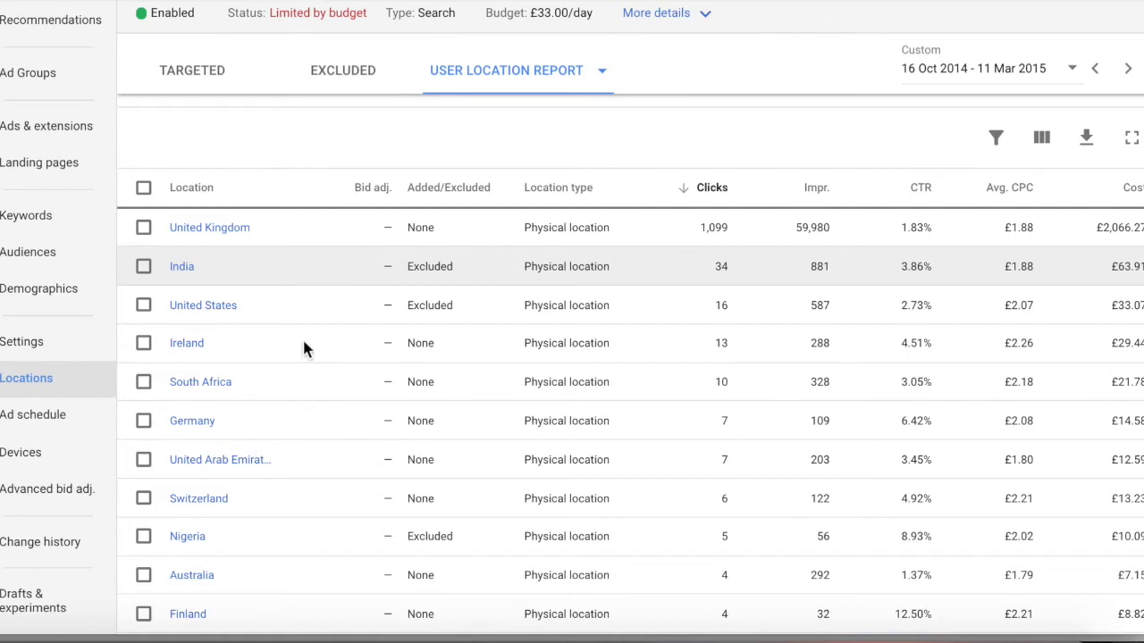
# Expand the campaign's Additional settings to show its targeted and excluded Location options
pyautogui.click(33, 347)
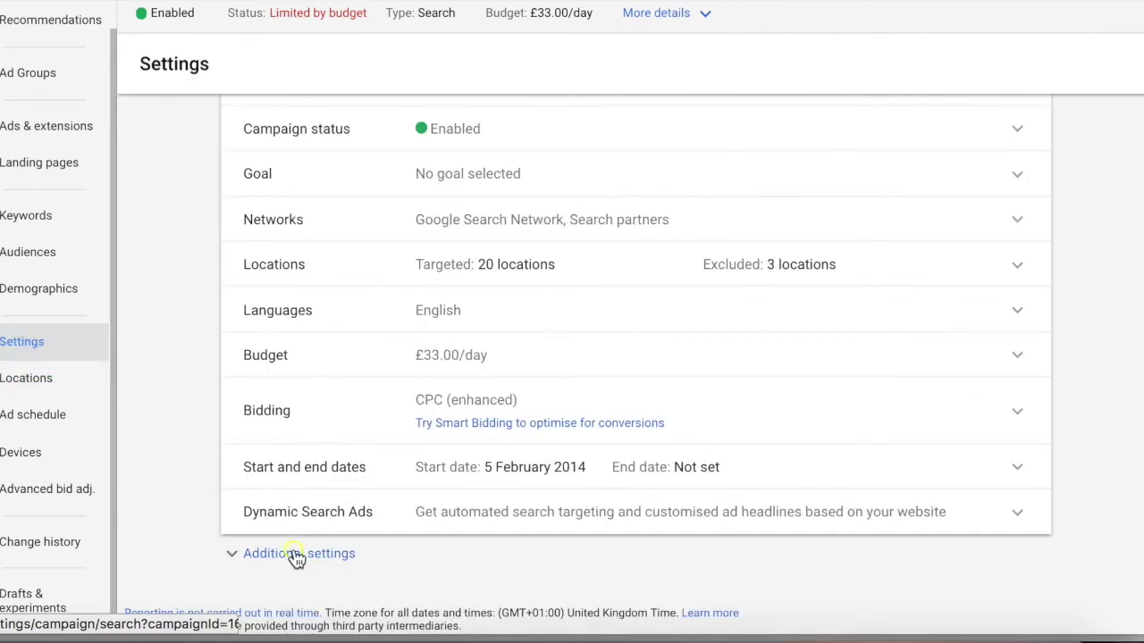
pyautogui.click(305, 555)
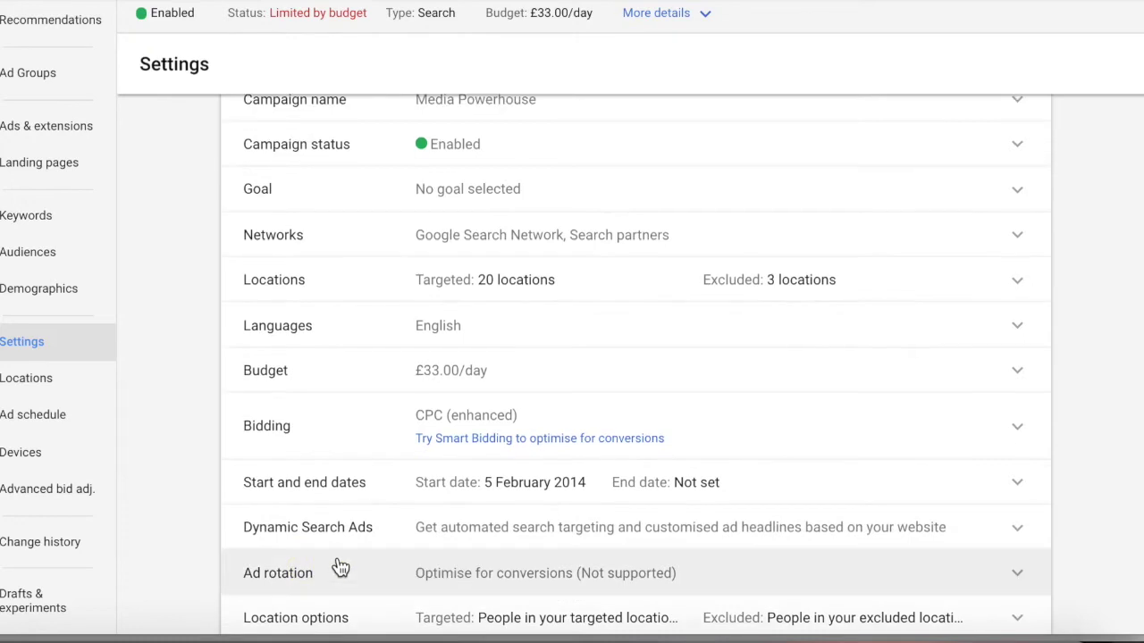
pyautogui.scroll(-2, 338, 573)
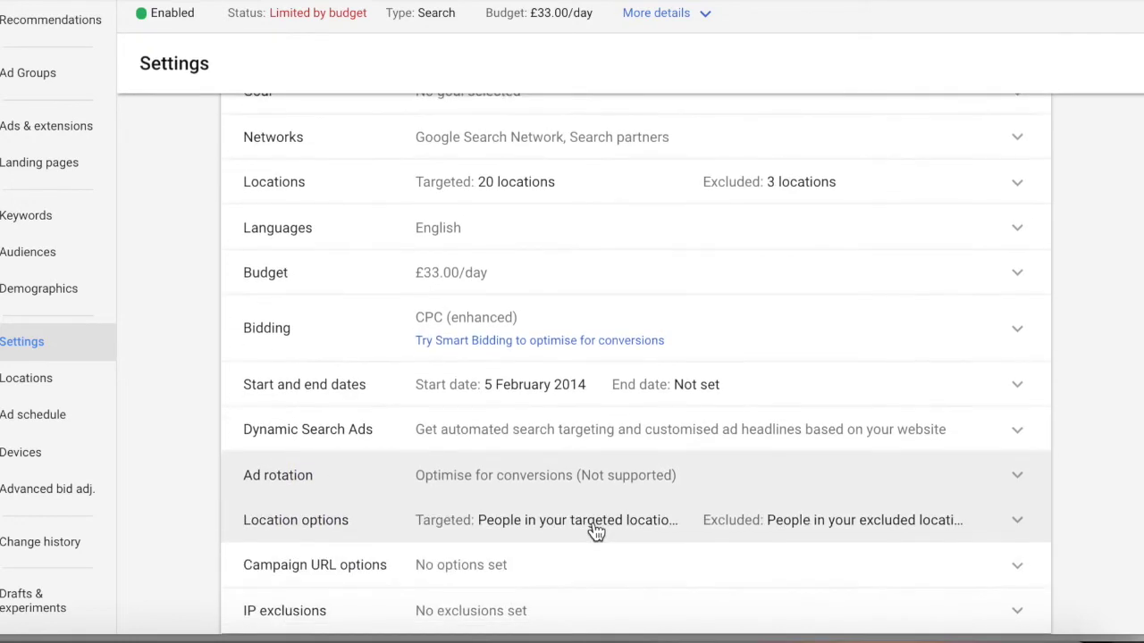
pyautogui.click(596, 530)
pyautogui.scroll(-3, 593, 529)
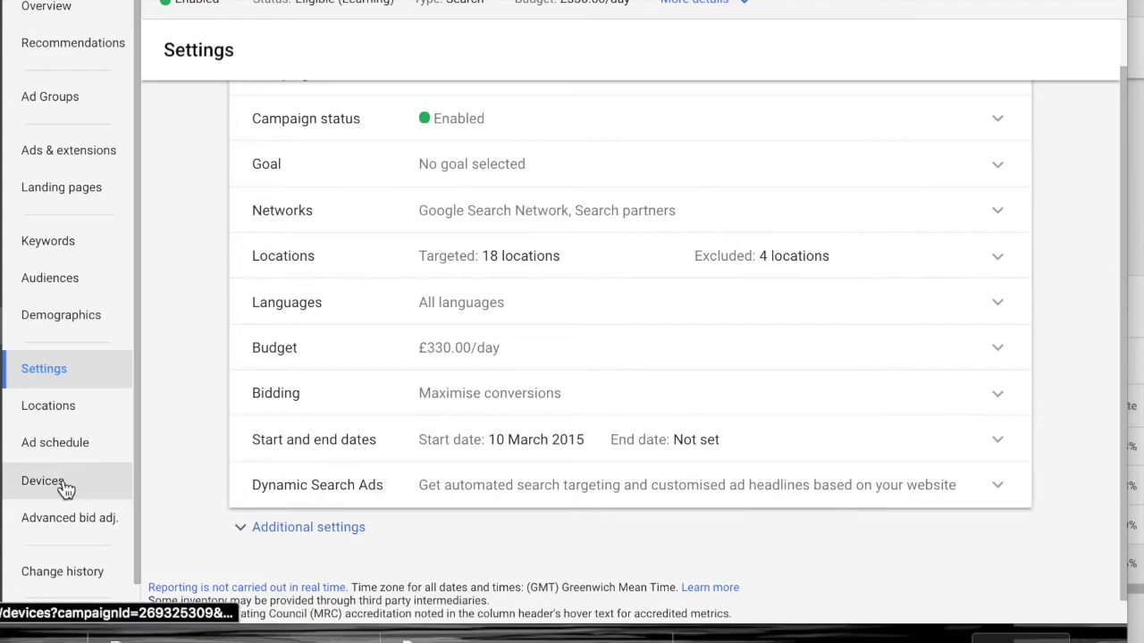
pyautogui.click(63, 487)
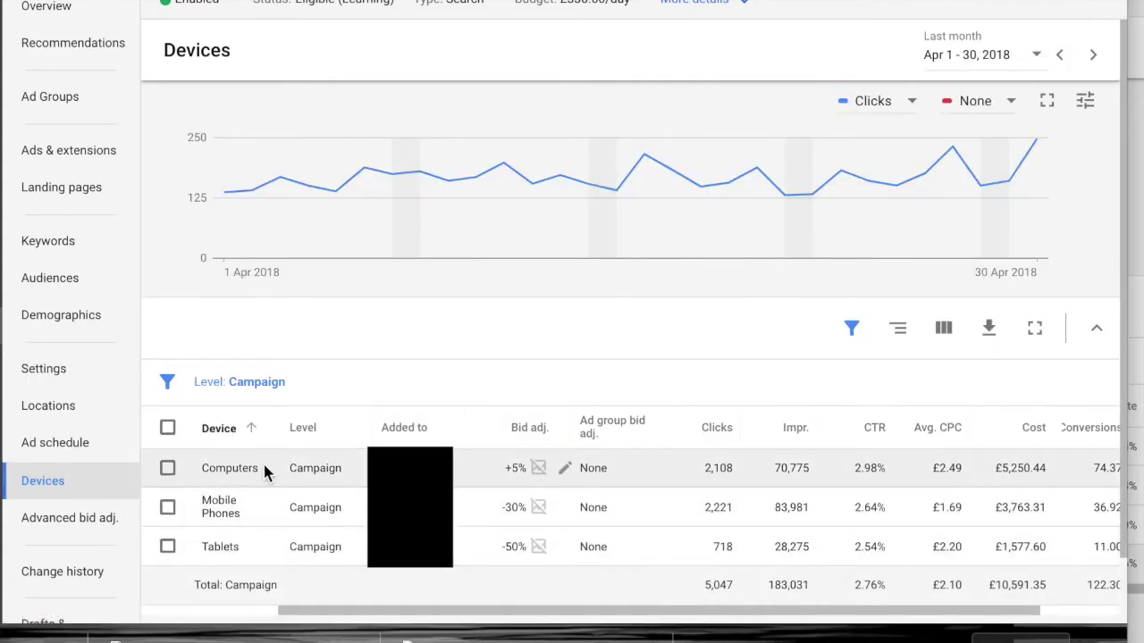
pyautogui.moveTo(528, 506)
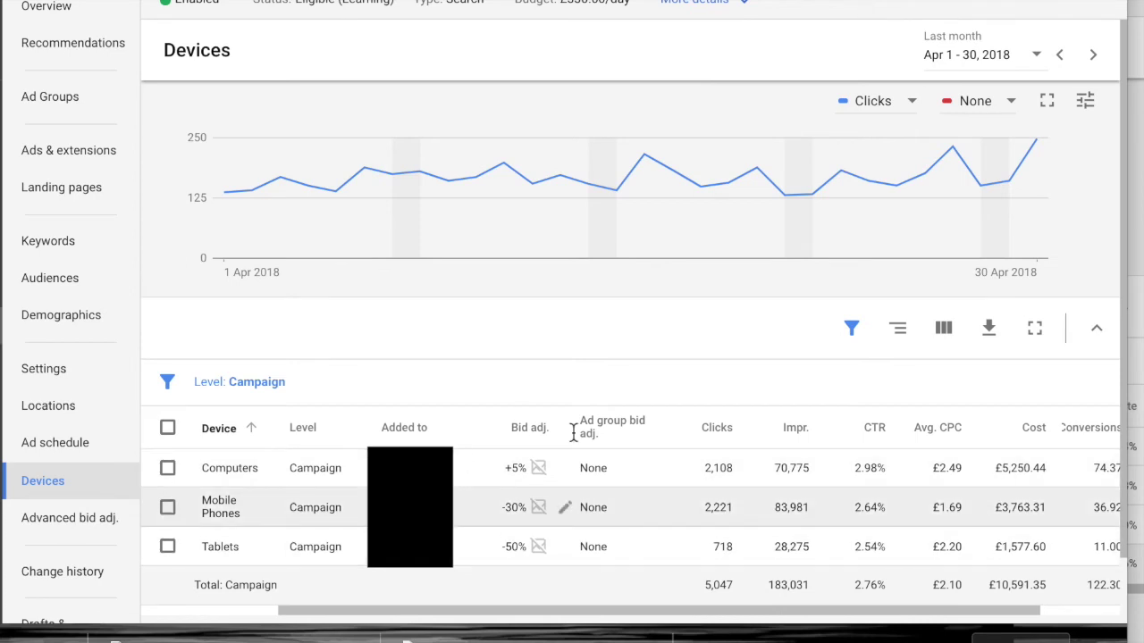
# Check the device bid adjustments: +5% computers, -30% mobiles, -50% tablets
pyautogui.hscroll(3, 756, 507)
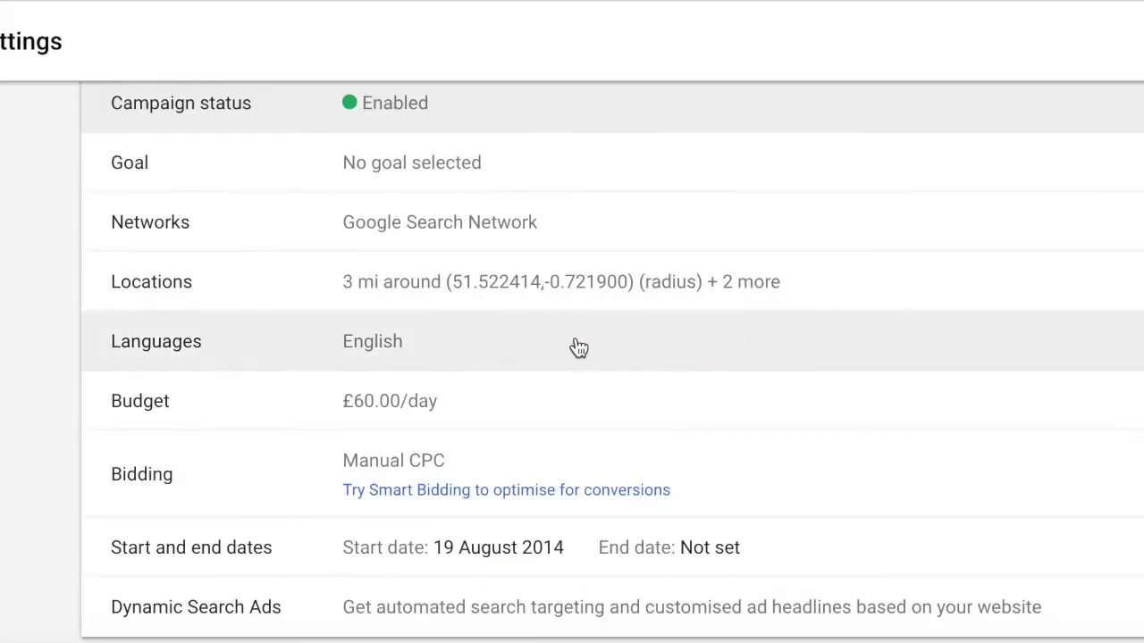
pyautogui.click(511, 349)
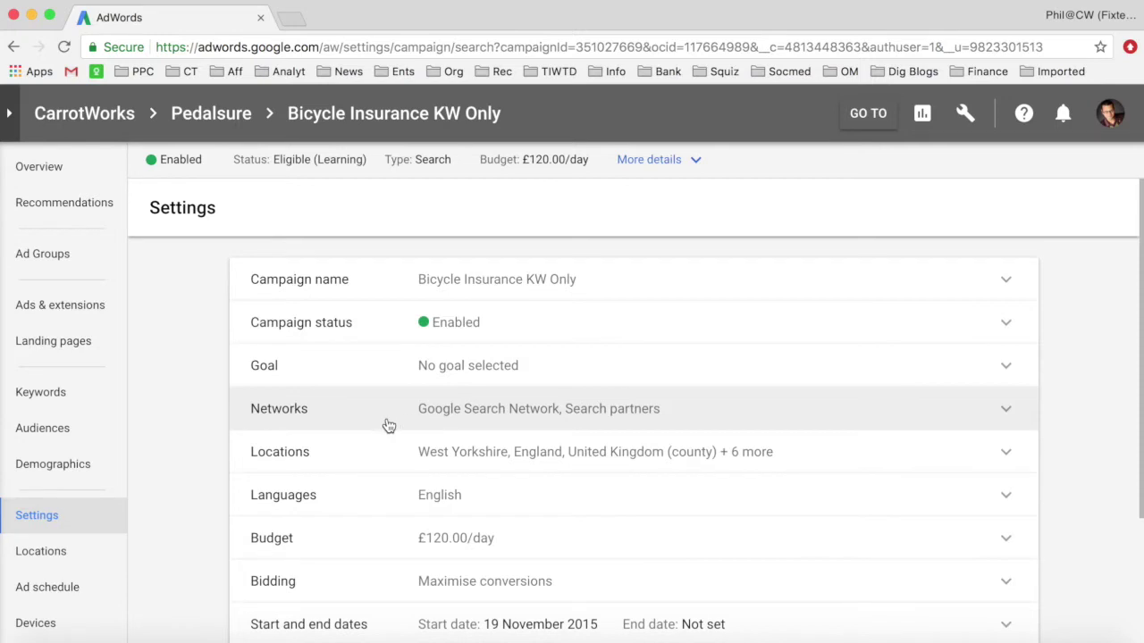
# Exclude Google search partners from Bicycle Insurance KW Only's Networks setting
pyautogui.click(629, 410)
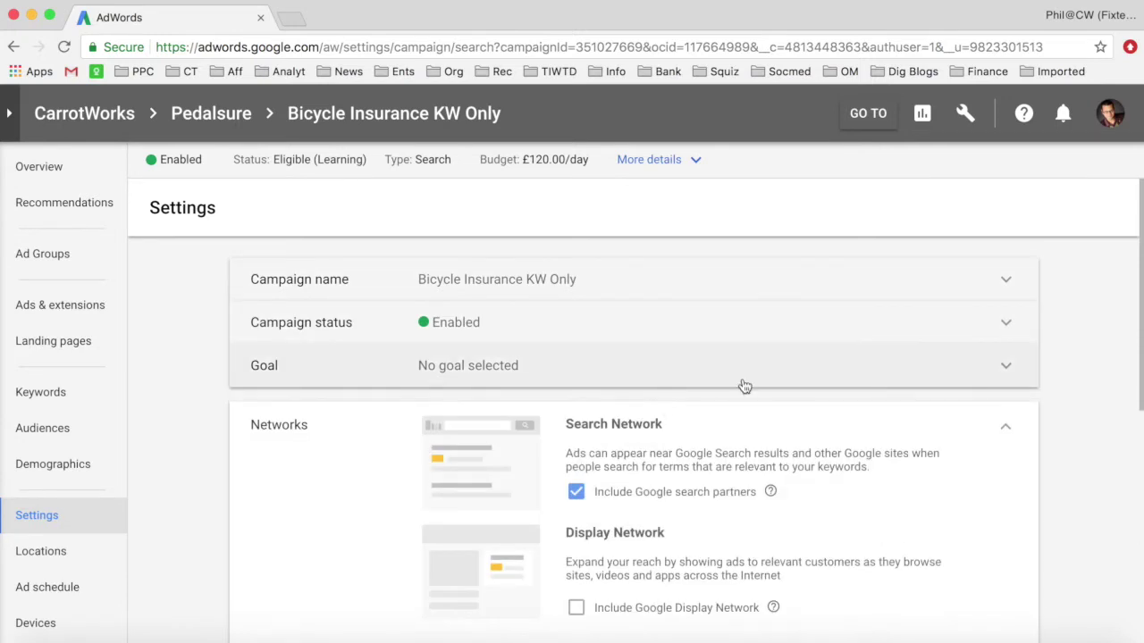
pyautogui.click(577, 401)
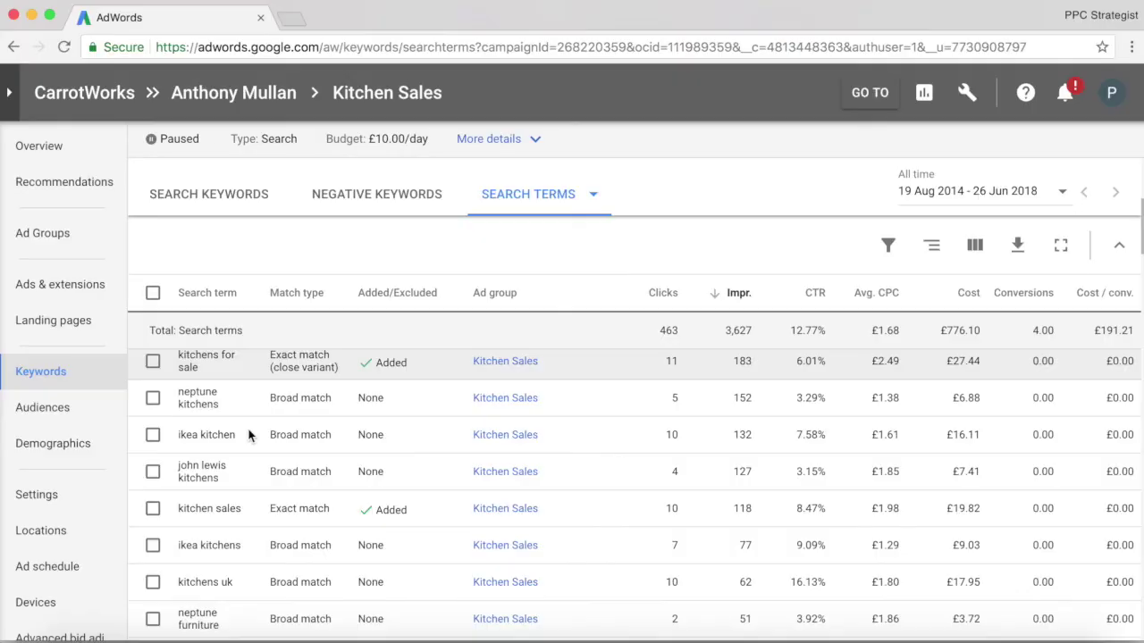
pyautogui.scroll(-1, 248, 436)
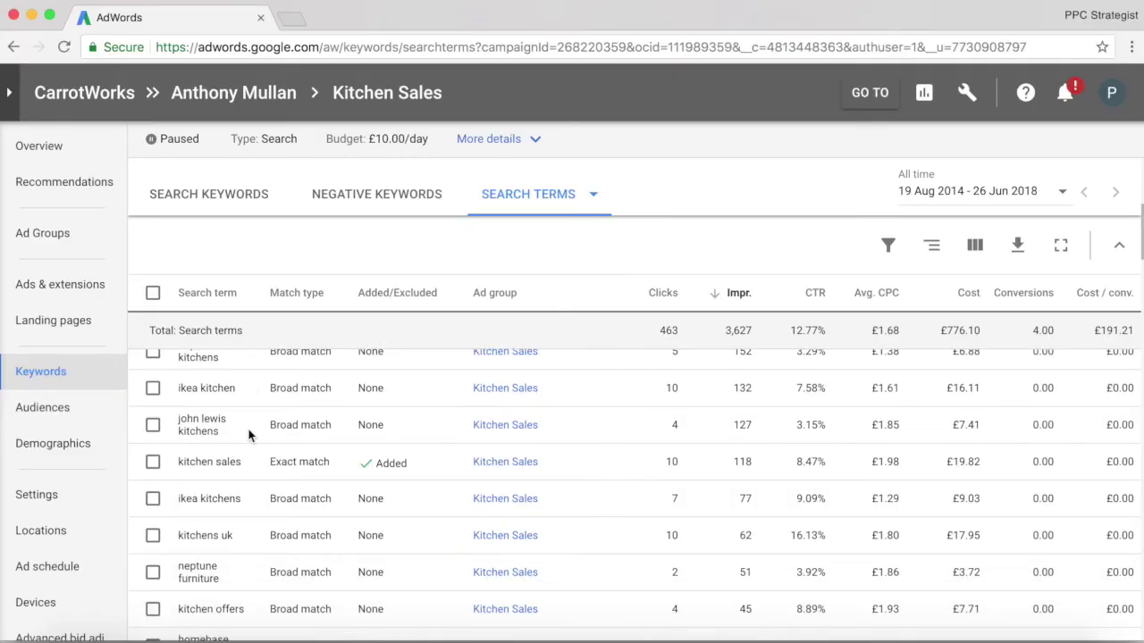
# Scroll to lower-volume terms like german kitchens and highlight wicks sale's £7.58 cost
pyautogui.scroll(-2, 248, 435)
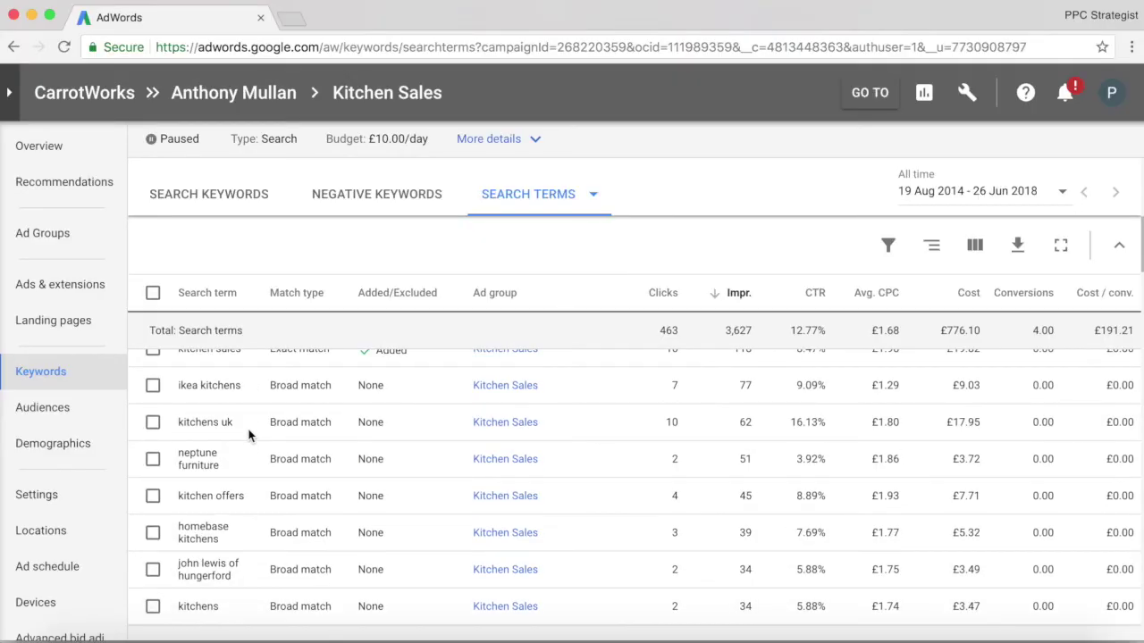
pyautogui.scroll(-1, 248, 435)
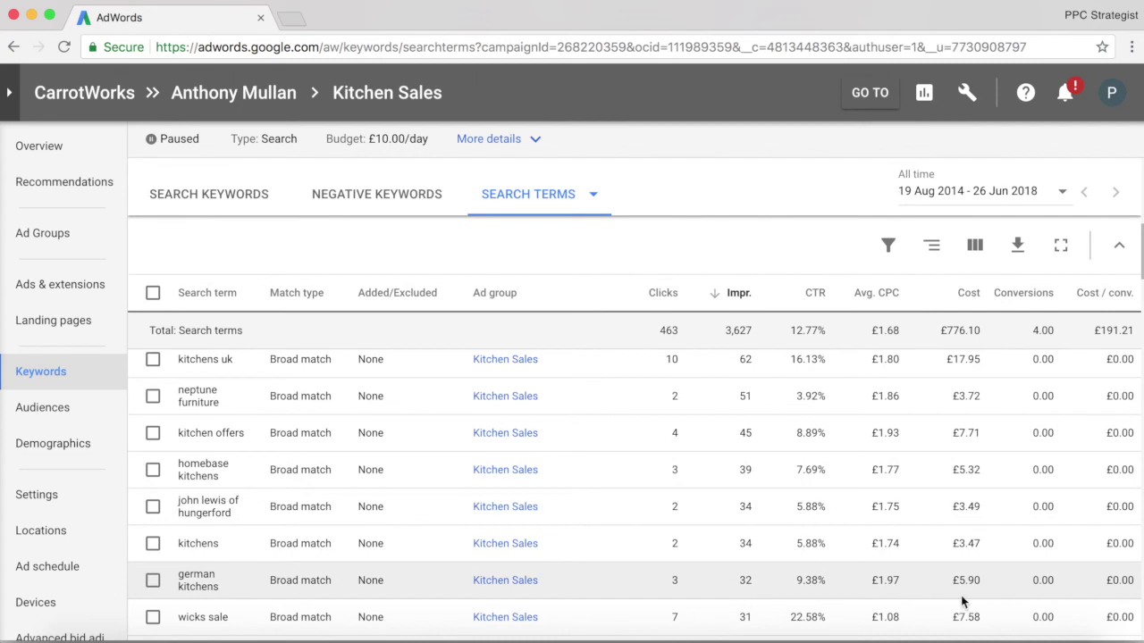
pyautogui.moveTo(989, 622); pyautogui.dragTo(950, 613)
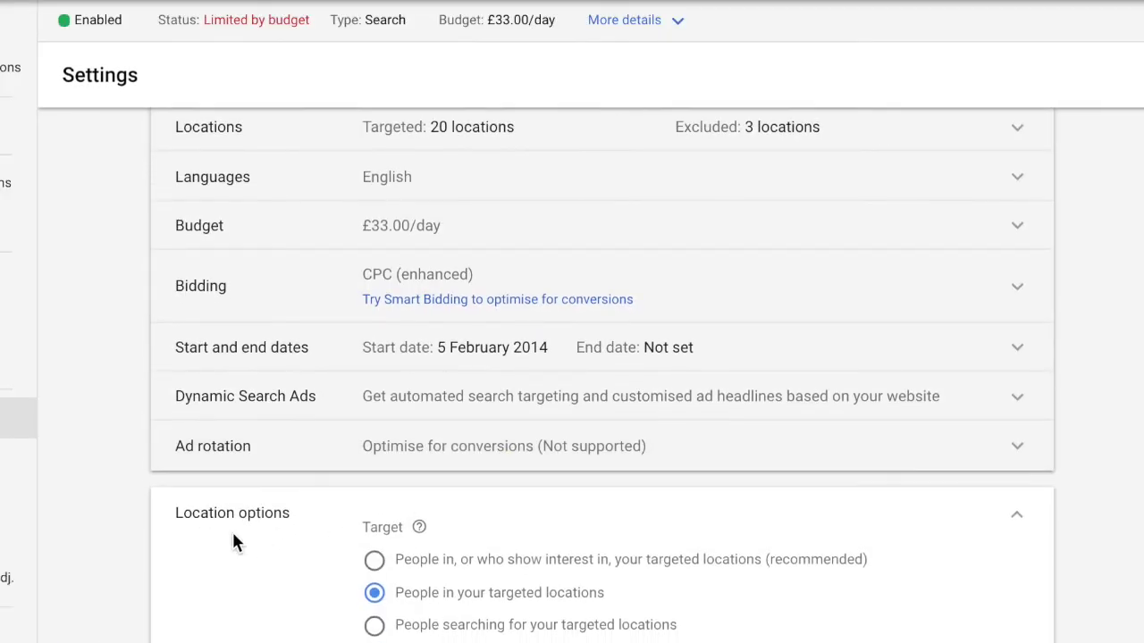
pyautogui.scroll(-1, 479, 511)
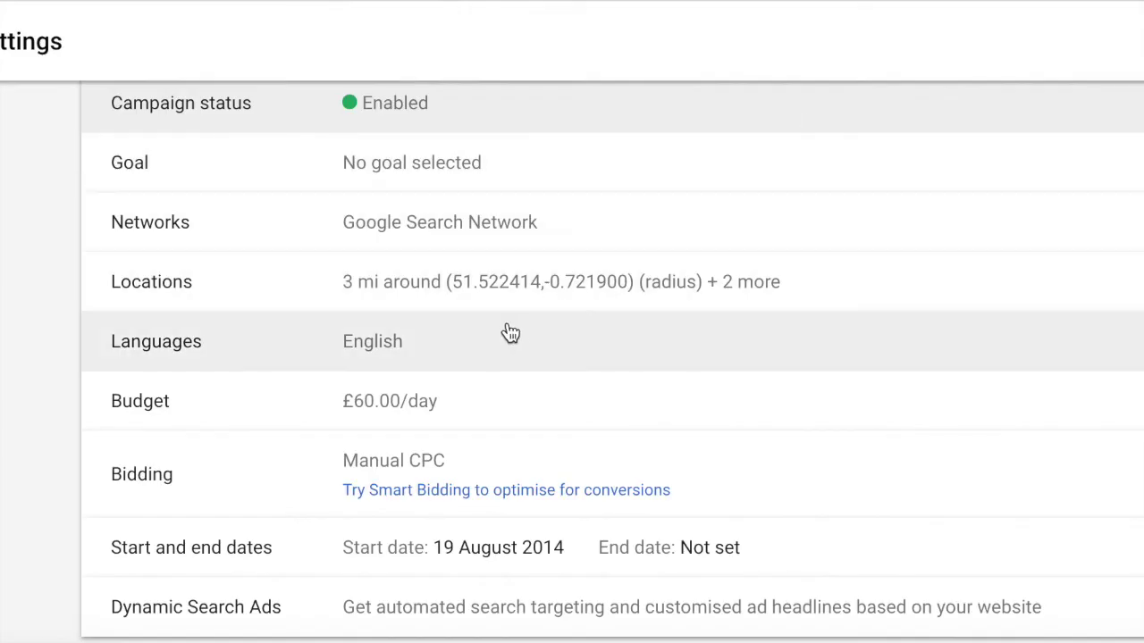
# Open the £60/day campaign's Languages setting, which currently lists only English
pyautogui.click(431, 345)
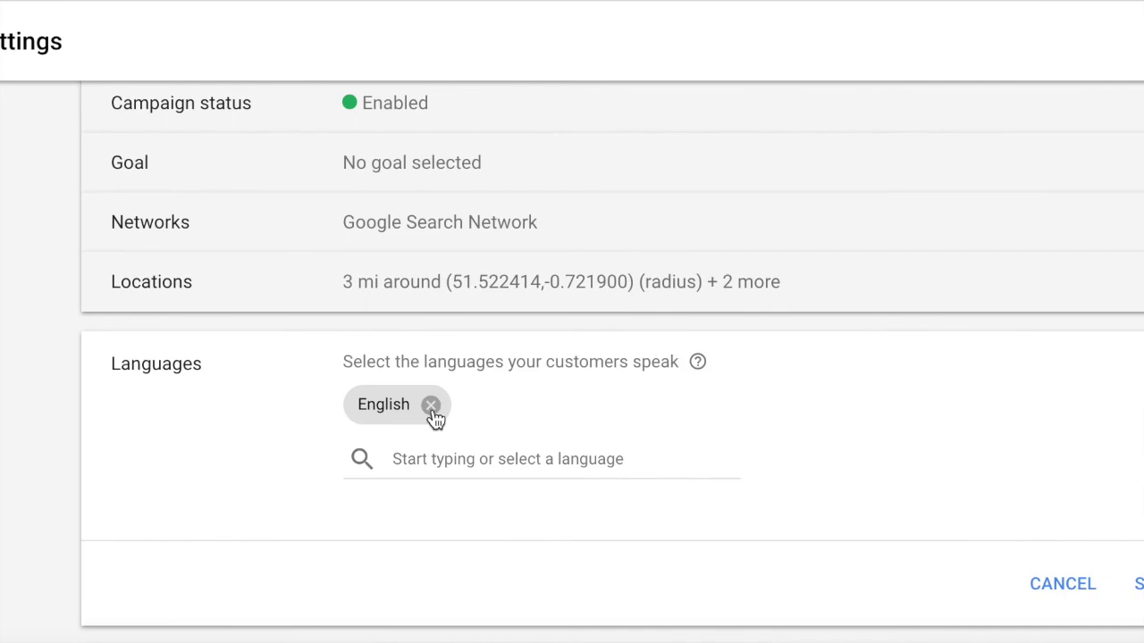